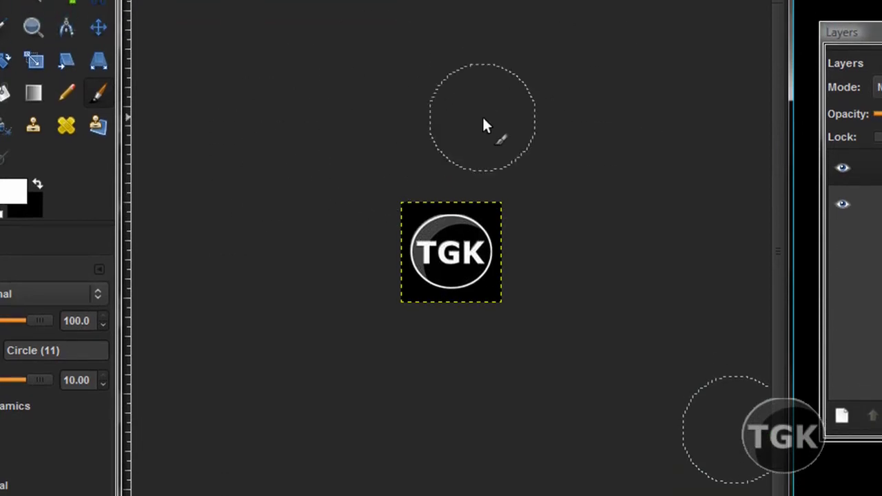
Paint two test dabs on the logo's top corners, then undo them
left_click(521, 186)
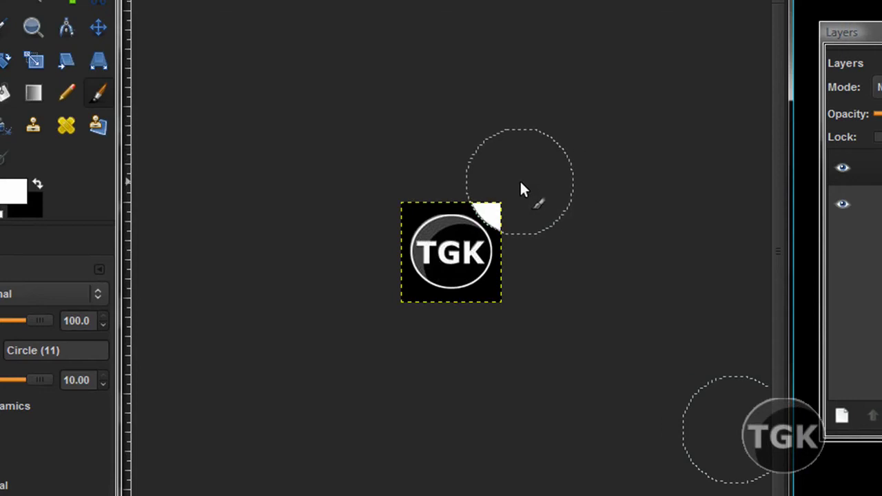
left_click(390, 165)
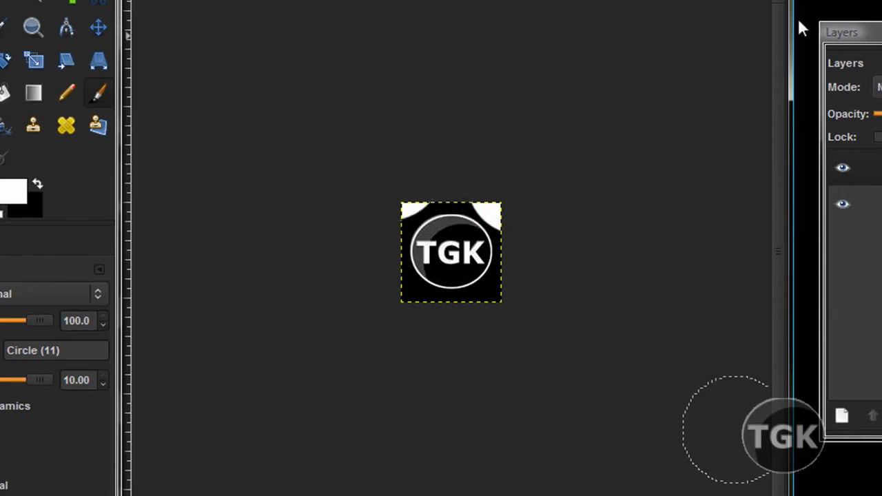
key("ctrl+z")
key("ctrl+z")
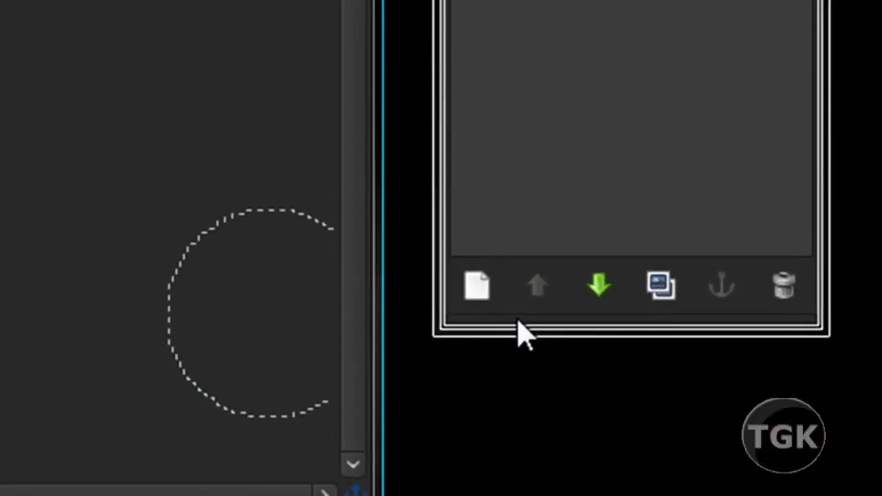
Add a new transparent 105 × 105 layer to the logo image
left_click(478, 296)
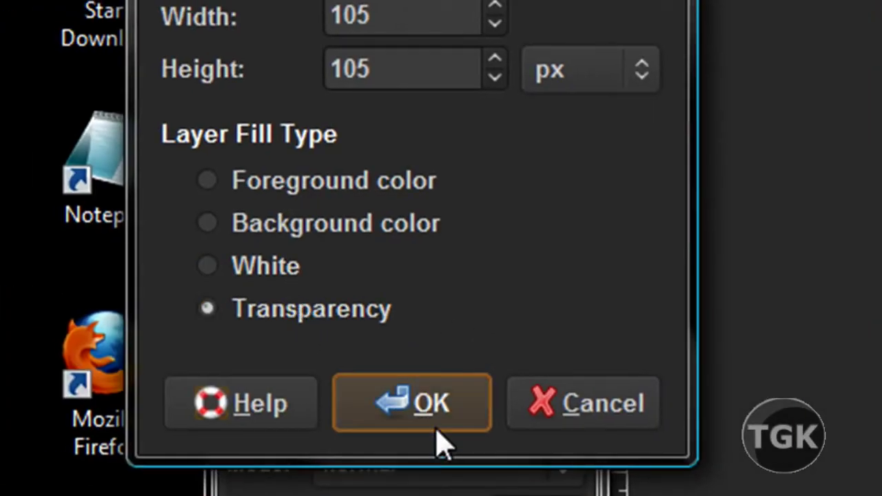
left_click(436, 430)
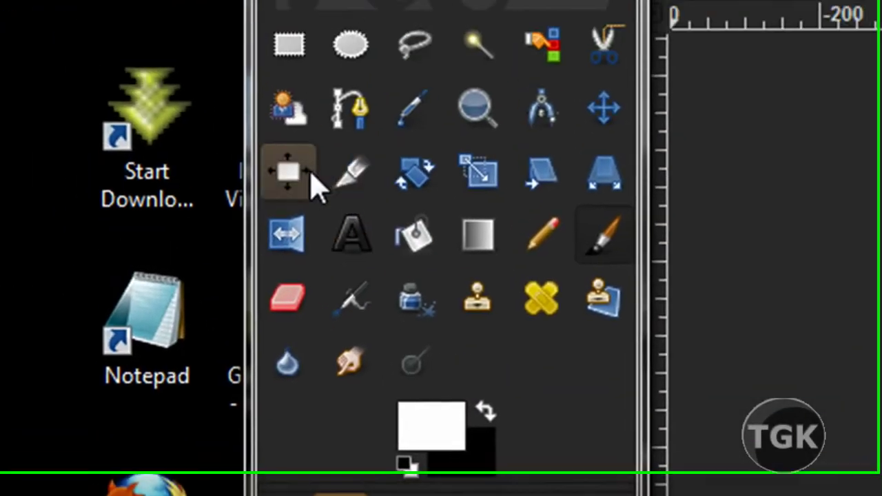
left_click(363, 146)
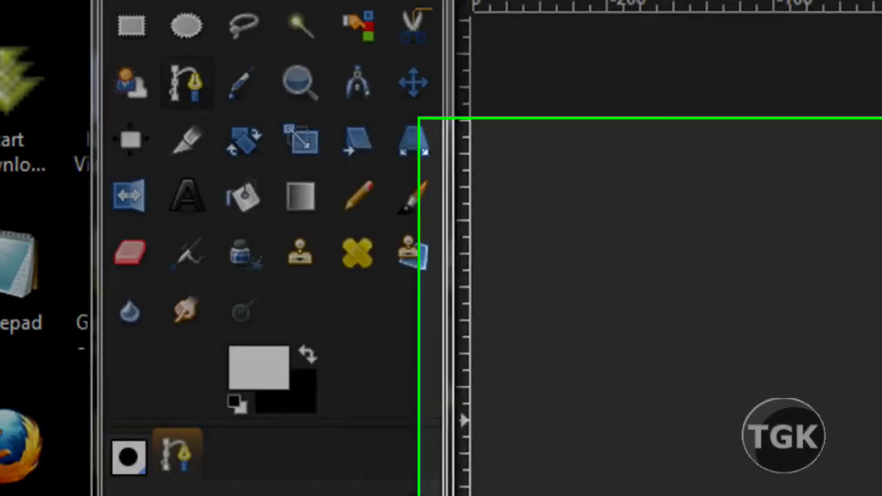
Draw a six-anchor curved path zigzagging between the logo's left and right edges, top to bottom
left_click(392, 228)
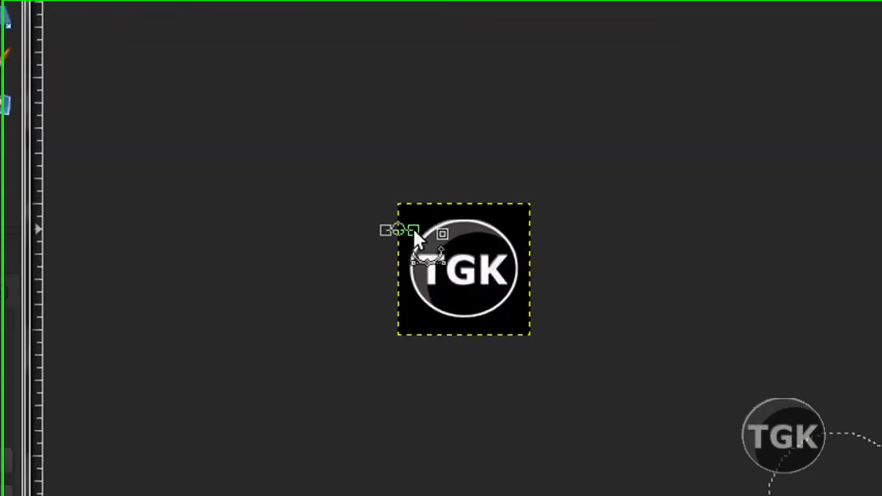
left_click_drag(400, 241, 395, 228)
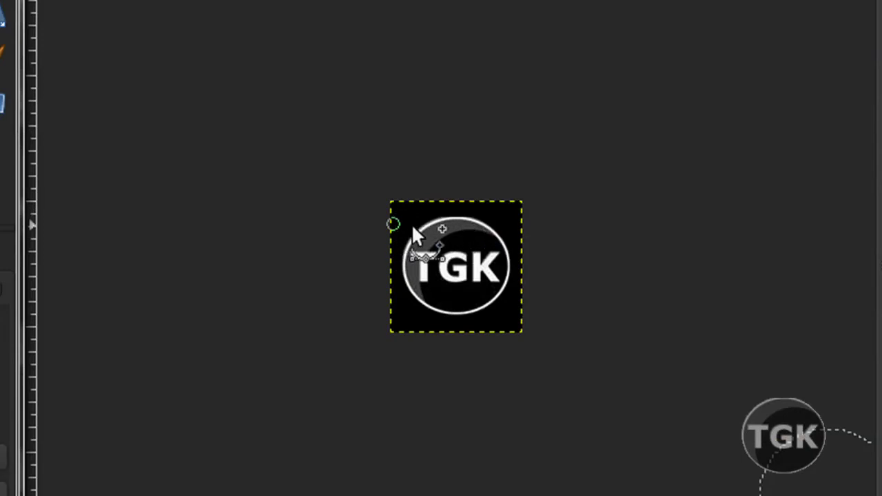
left_click_drag(507, 226, 491, 247)
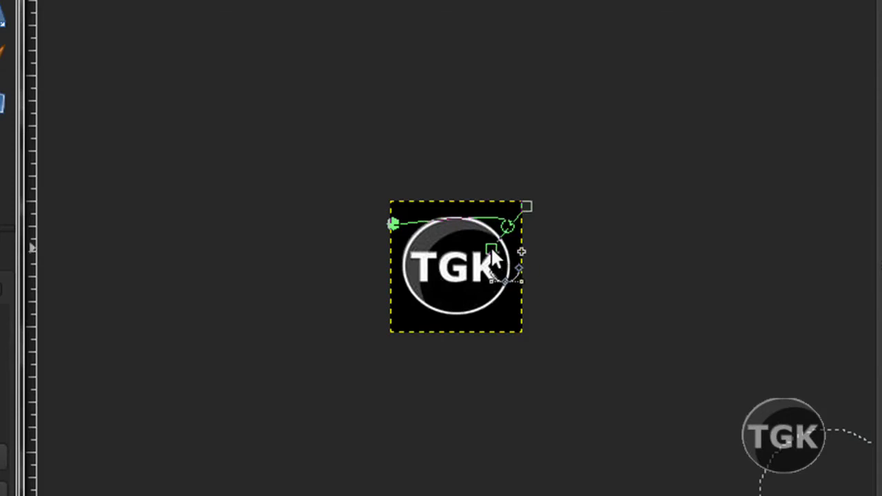
left_click_drag(397, 259, 411, 274)
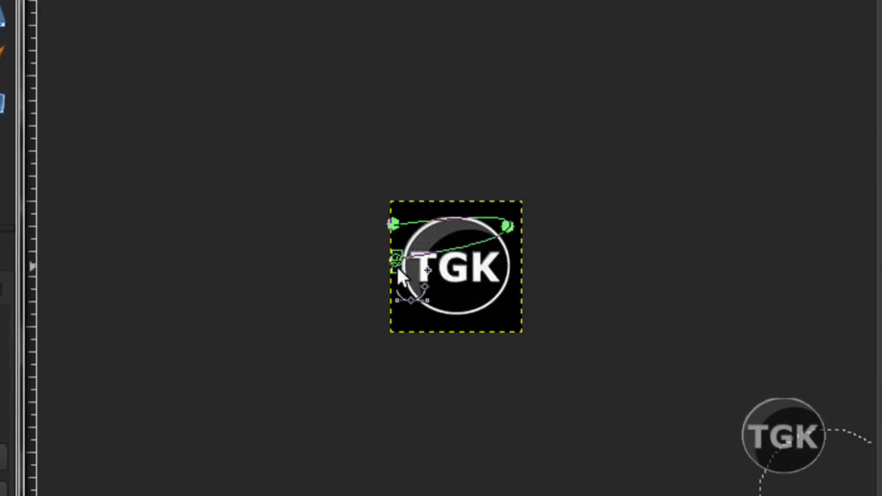
left_click_drag(507, 289, 498, 311)
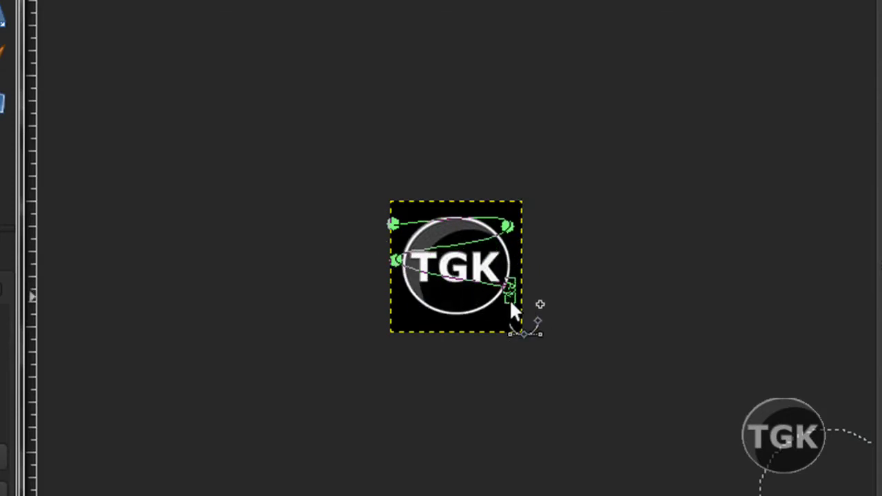
left_click_drag(407, 308, 400, 321)
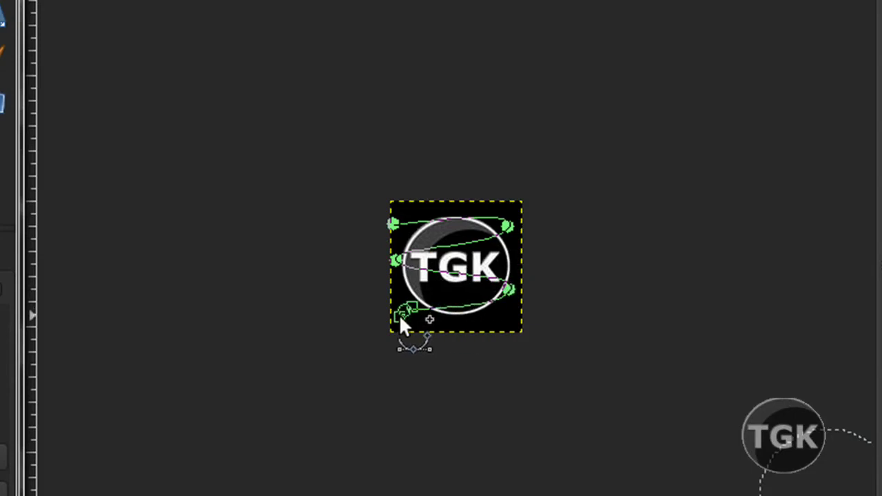
left_click_drag(490, 318, 508, 333)
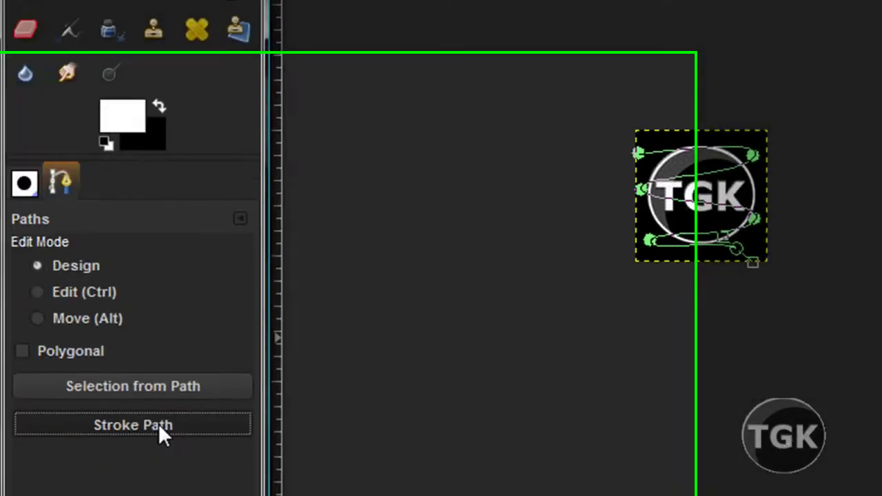
Stroke the path using the Ink paint tool
left_click(158, 423)
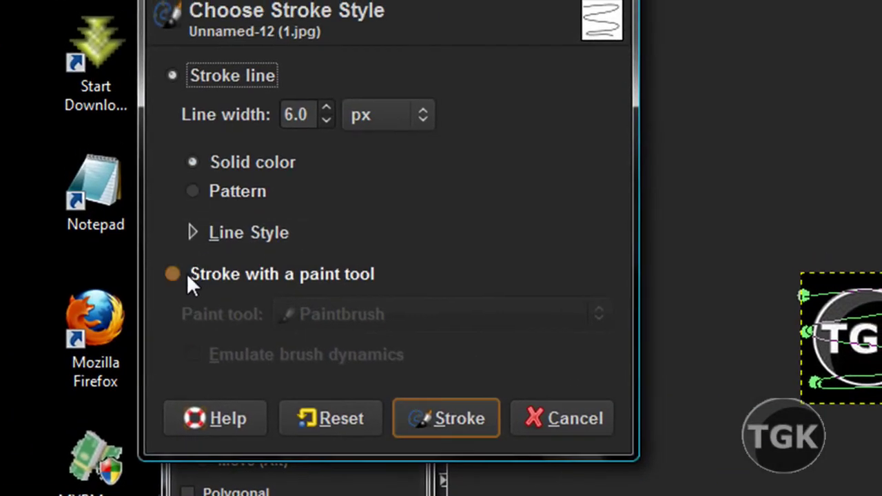
left_click(188, 258)
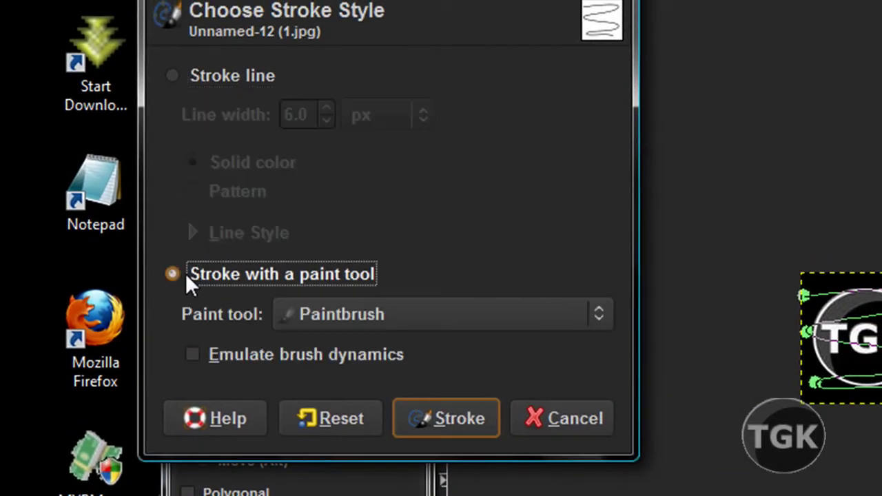
left_click(367, 314)
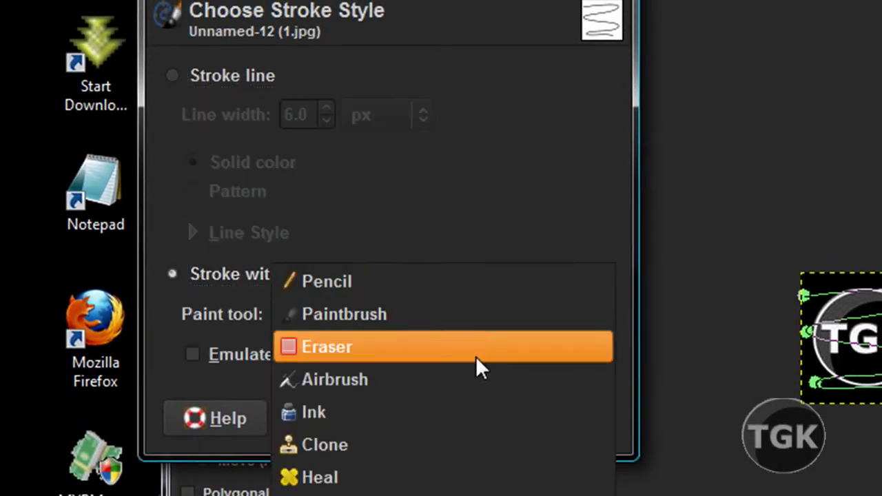
left_click(467, 416)
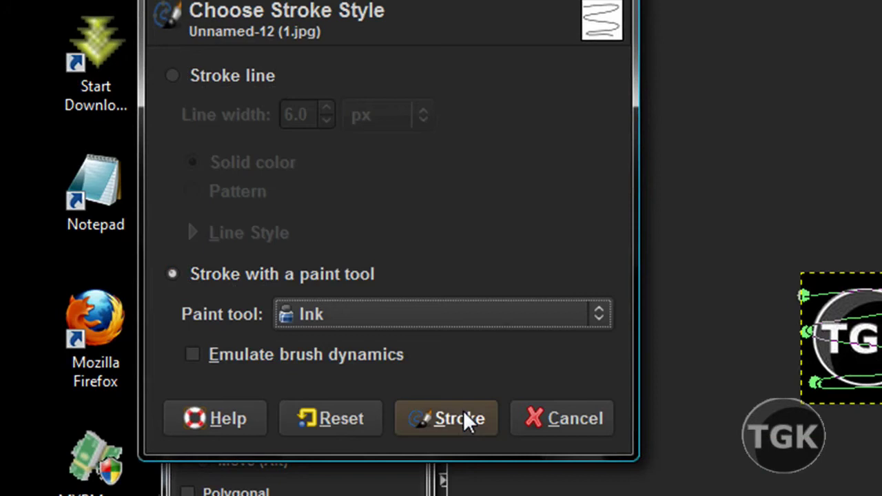
left_click(430, 423)
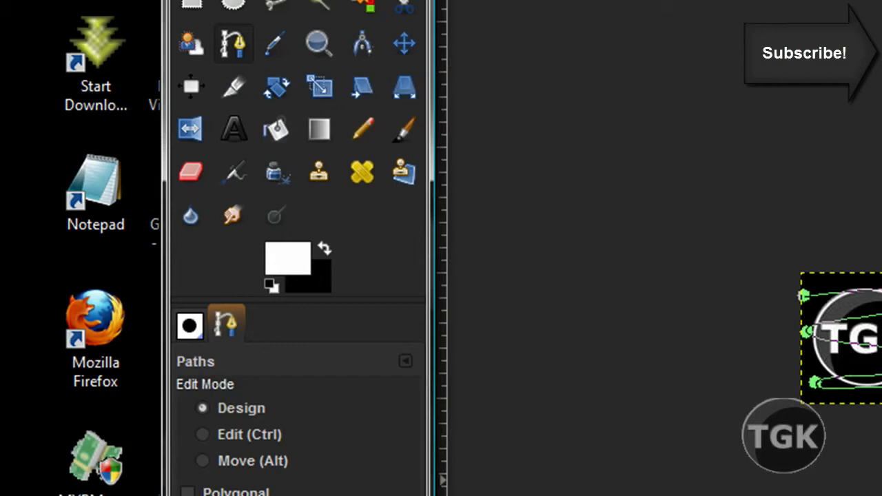
Stroke the path again with Ink, this time with emulated brush dynamics
left_click(328, 482)
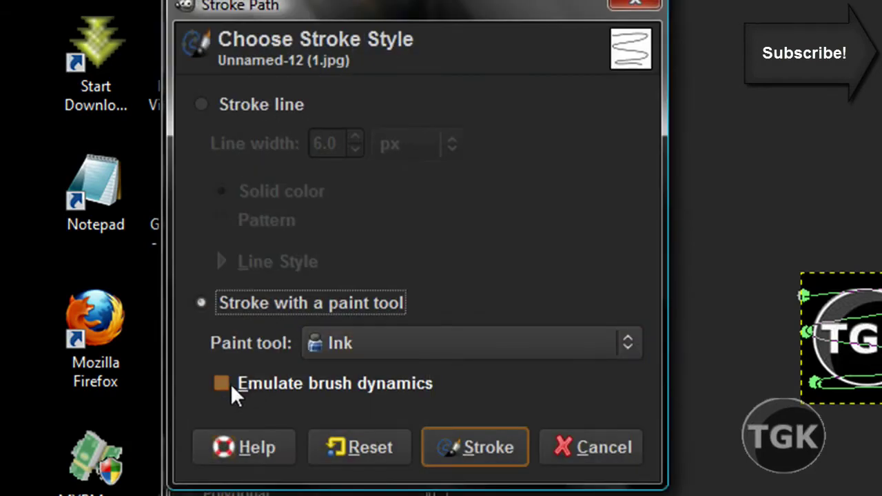
left_click(230, 383)
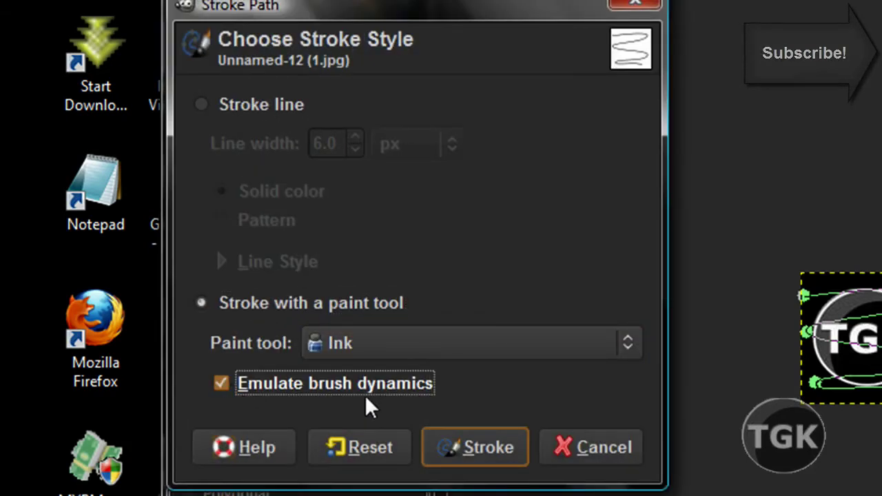
left_click(445, 426)
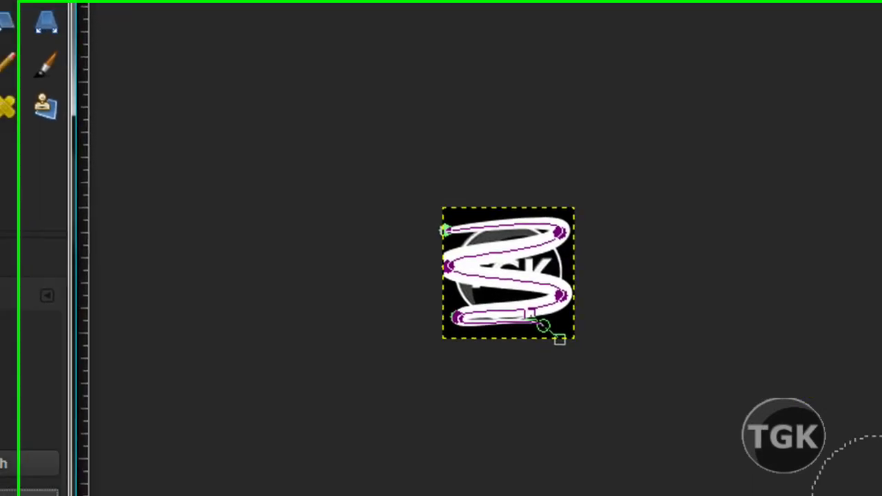
Undo the thick stroke, shrink the Ink size, and try a thin test line, then undo it
key("ctrl+z")
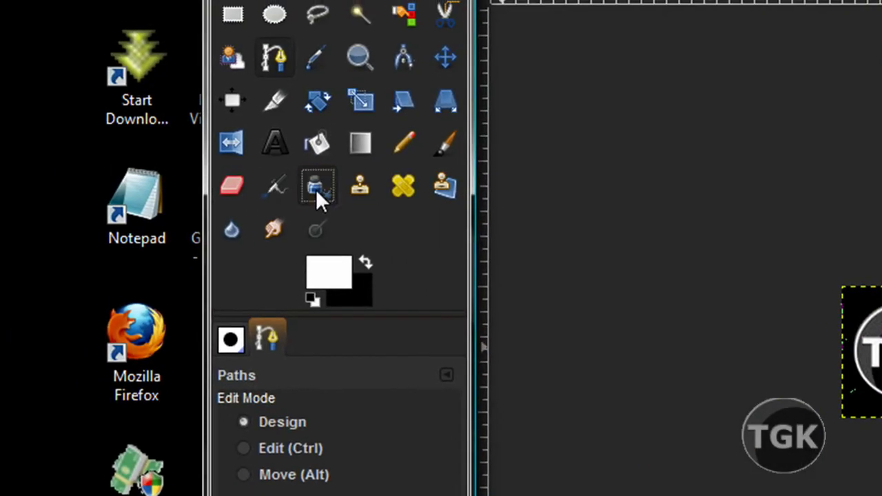
left_click(317, 193)
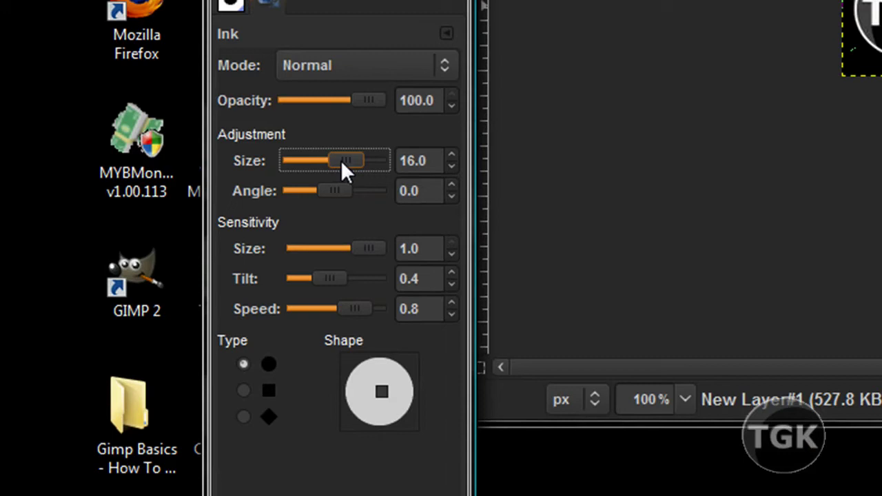
left_click_drag(341, 162, 329, 162)
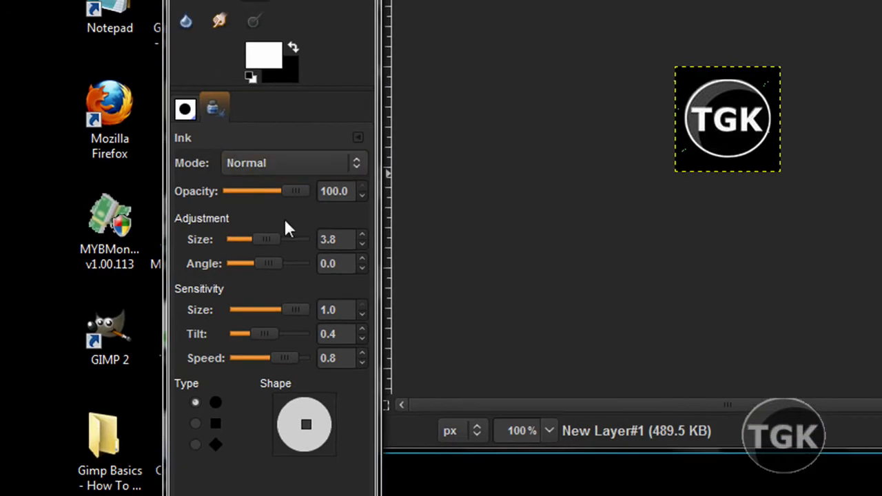
left_click_drag(261, 242, 255, 243)
left_click_drag(727, 119, 729, 156)
key("ctrl+z")
Test a slightly larger ink line, undo it, and set the Ink size to 3
mouse_move(265, 234)
left_mouse_down()
mouse_move(285, 235)
mouse_move(274, 236)
left_mouse_up()
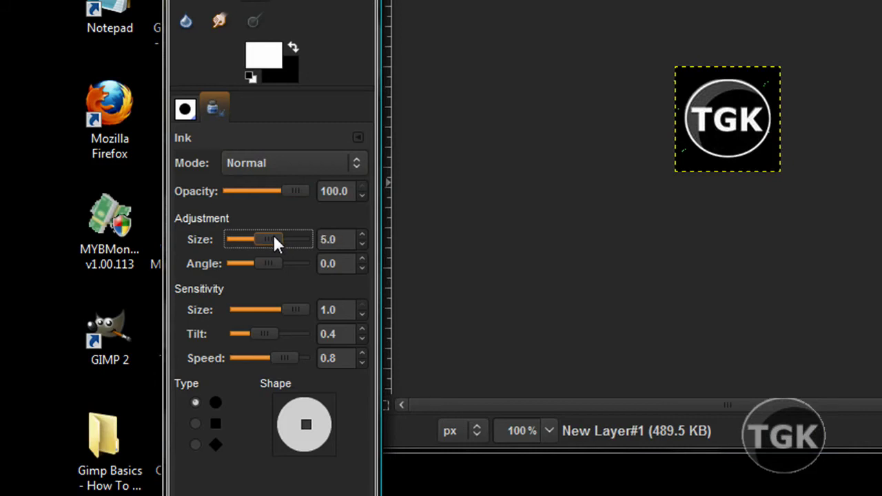
mouse_move(698, 124)
left_mouse_down()
mouse_move(732, 150)
mouse_move(755, 124)
left_mouse_up()
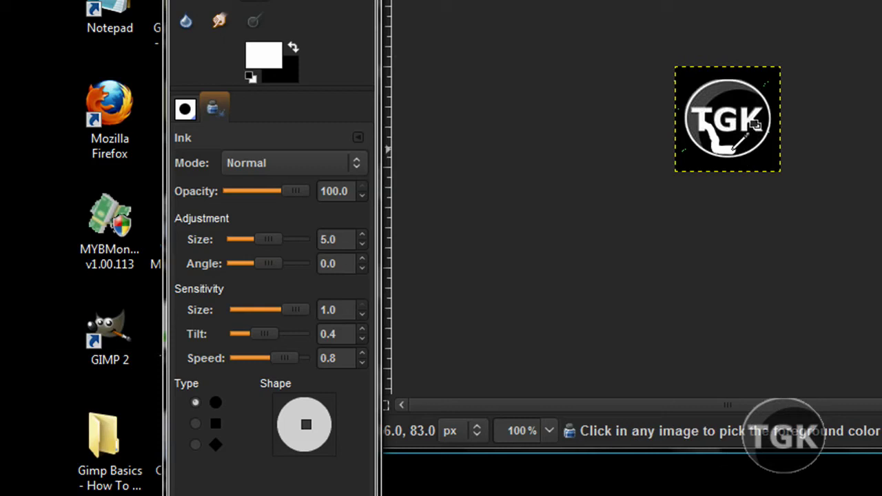
key("ctrl+z")
left_click(363, 243)
left_click(363, 243)
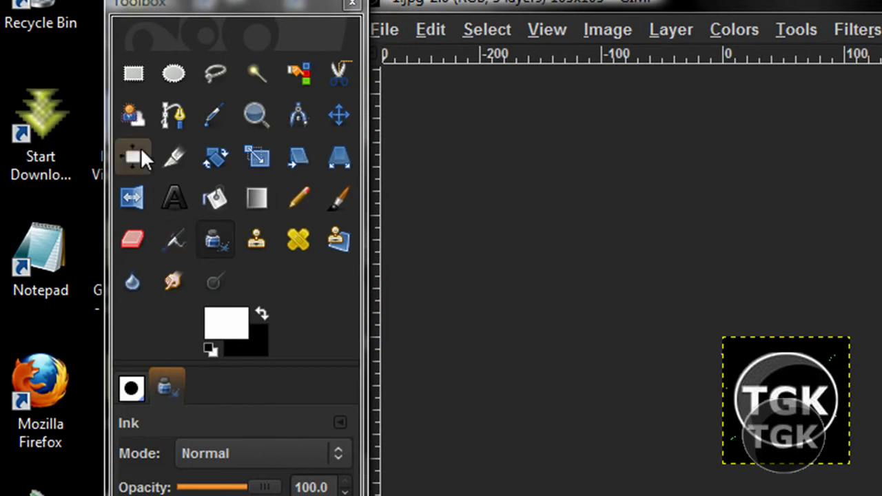
Draw a new five-anchor curved path zigzagging from the logo's top right to bottom right
left_click(164, 114)
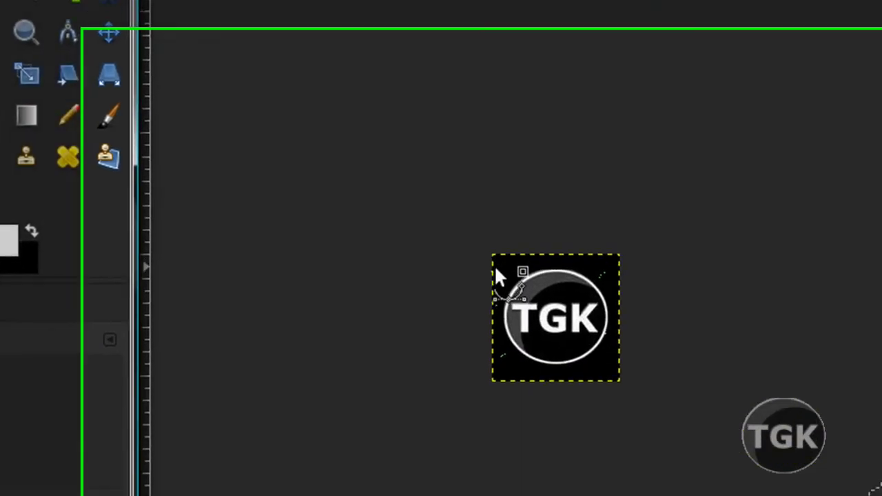
left_click_drag(528, 241, 523, 258)
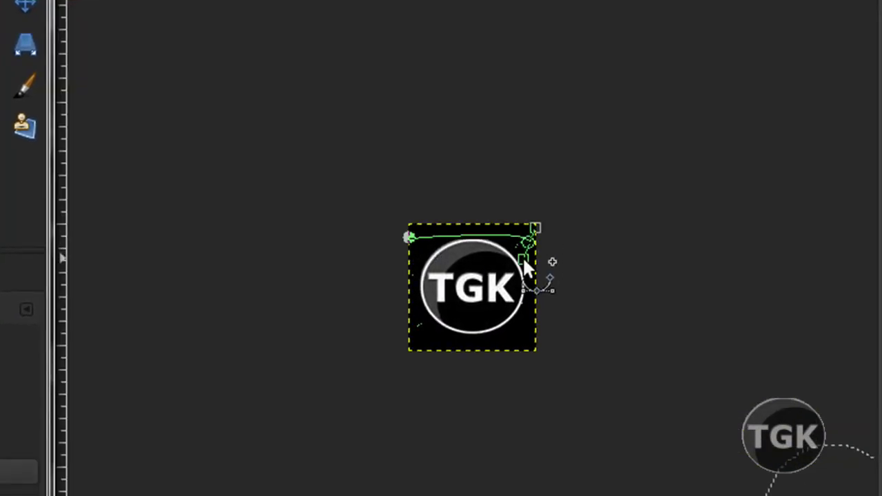
left_click_drag(415, 270, 418, 281)
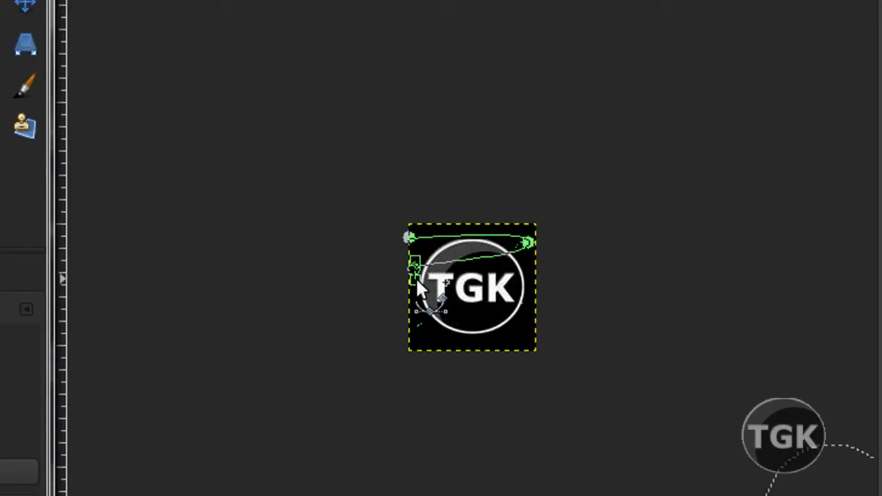
left_click_drag(526, 303, 513, 326)
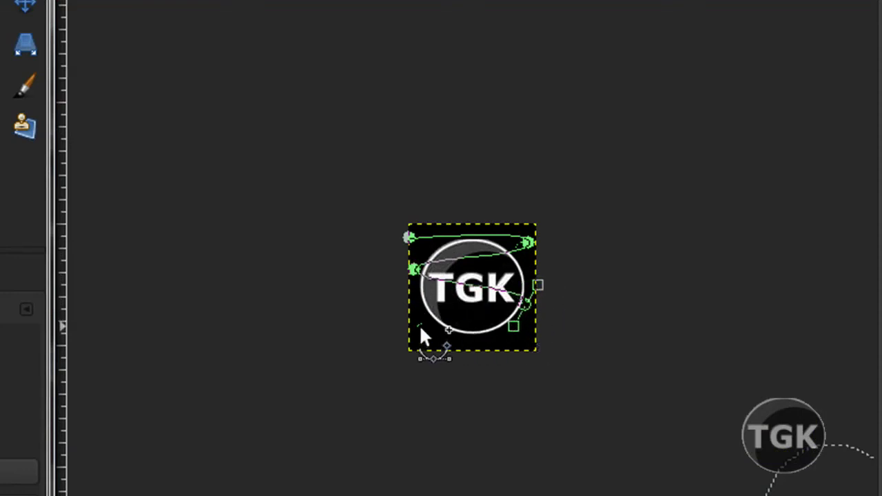
left_click_drag(419, 325, 421, 336)
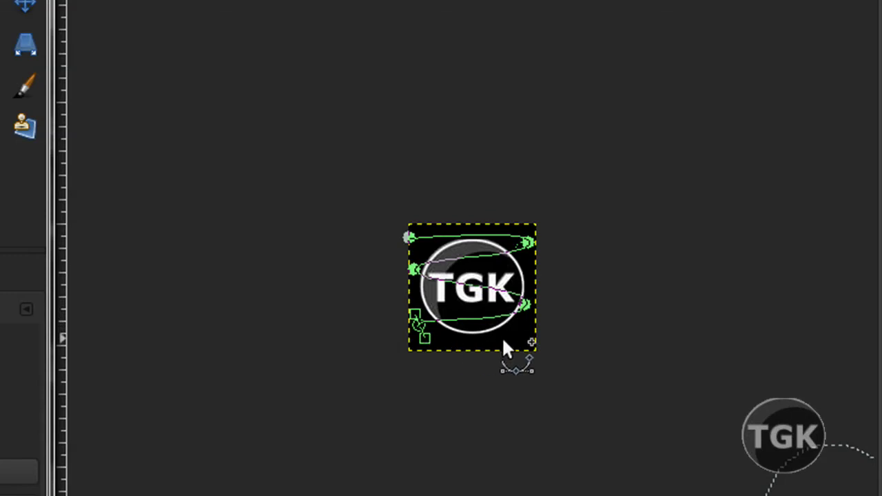
mouse_move(518, 336)
left_mouse_down()
mouse_move(514, 347)
mouse_move(526, 354)
mouse_move(527, 345)
left_mouse_up()
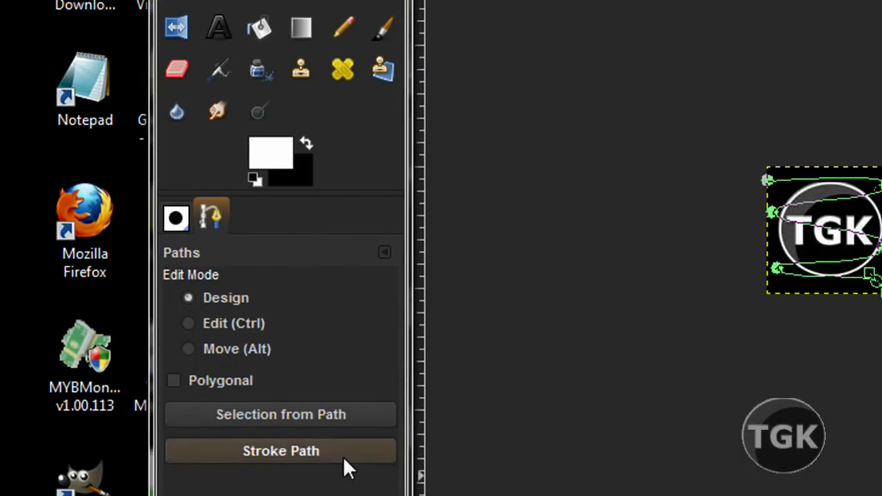
Stroke the new zigzag path with the fine white ink
left_click(343, 456)
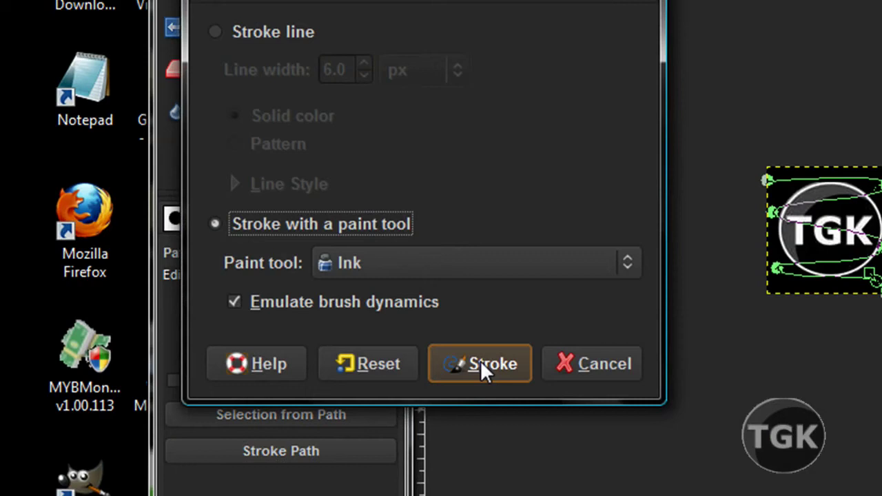
left_click(481, 360)
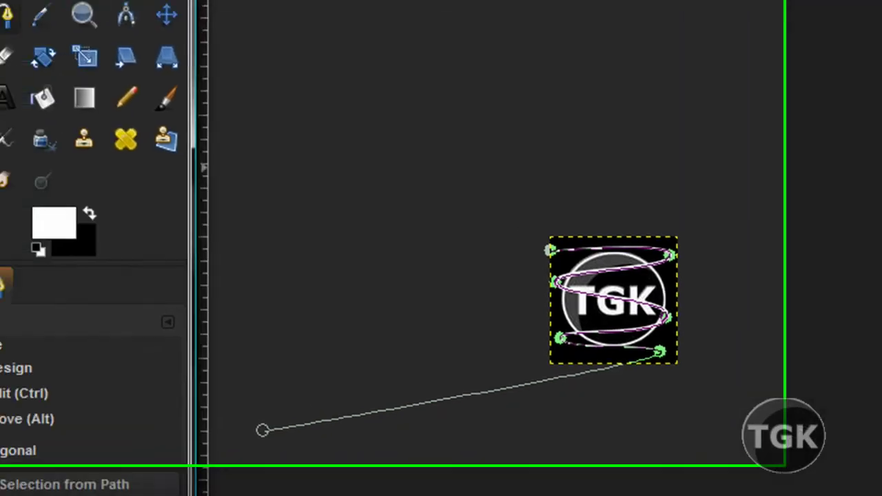
Erase swirl sections near the globe's lower half so they pass behind it
left_click(60, 172)
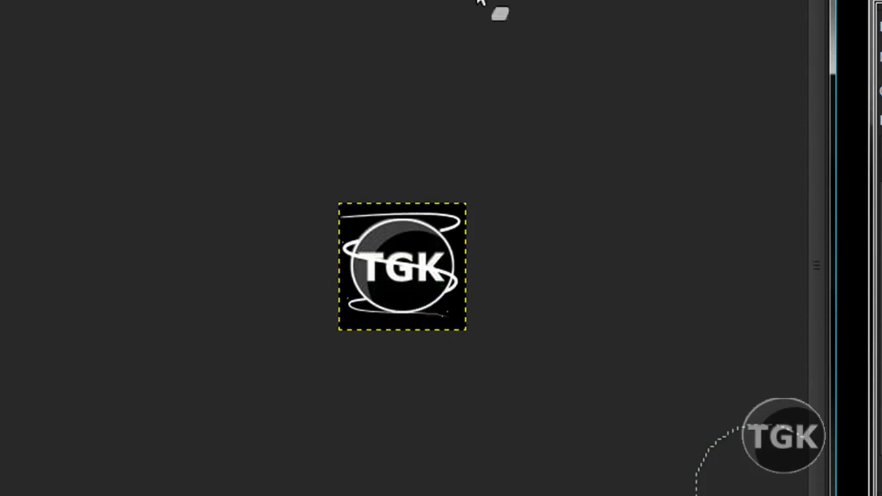
Load the swirl layer's alpha as a selection, then clear the selection
right_click(861, 89)
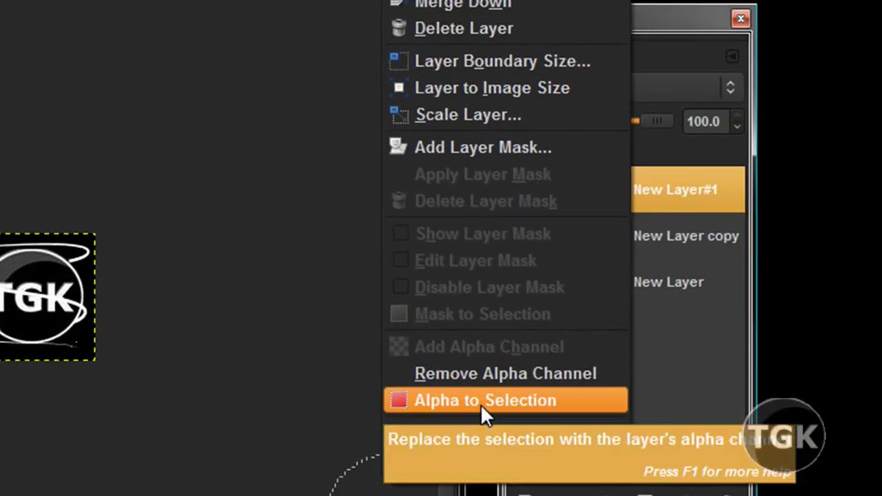
left_click(480, 404)
right_click(707, 190)
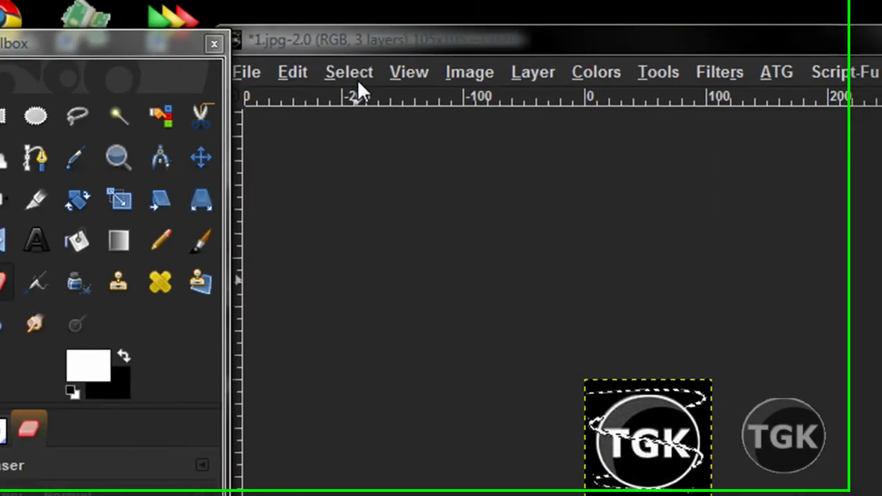
left_click(355, 72)
left_click(401, 132)
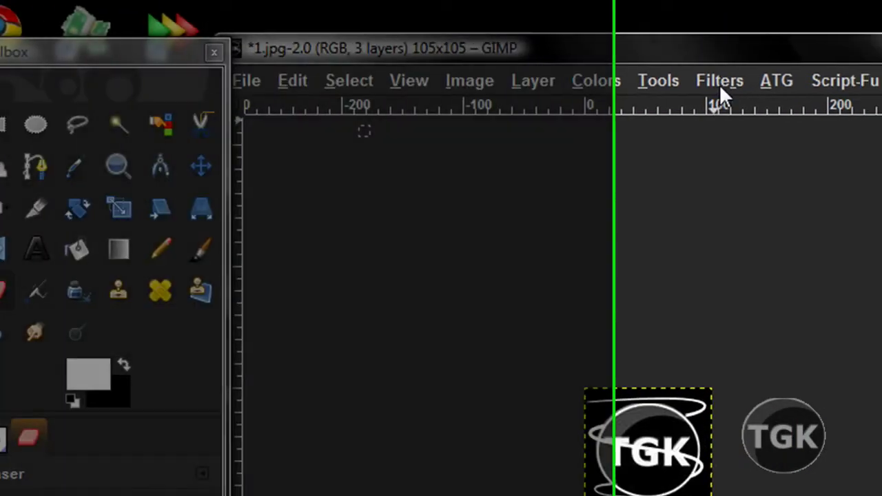
Apply a Gaussian blur with radius 2 px to the swirl
left_click(756, 81)
left_click(504, 222)
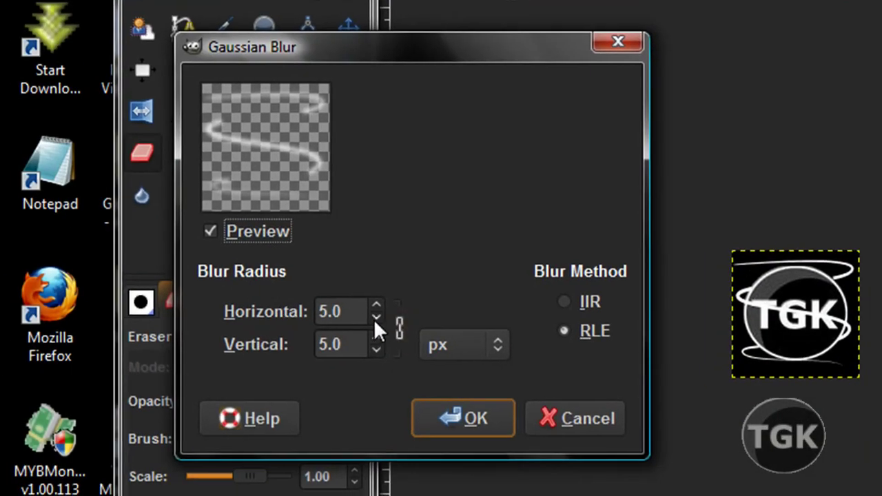
left_click(375, 317)
left_click(375, 317)
left_click(376, 318)
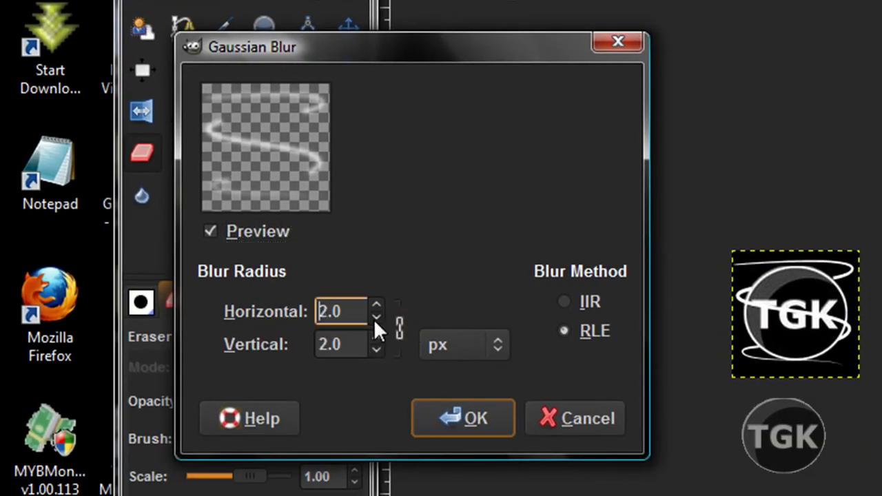
left_click(431, 416)
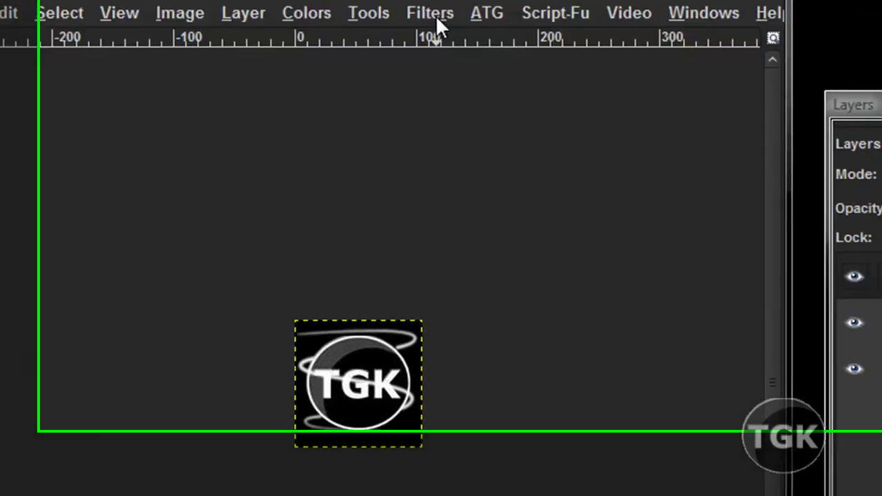
Apply the Noise > Spread filter to the swirl for a speckled, sparkly texture
left_click(435, 15)
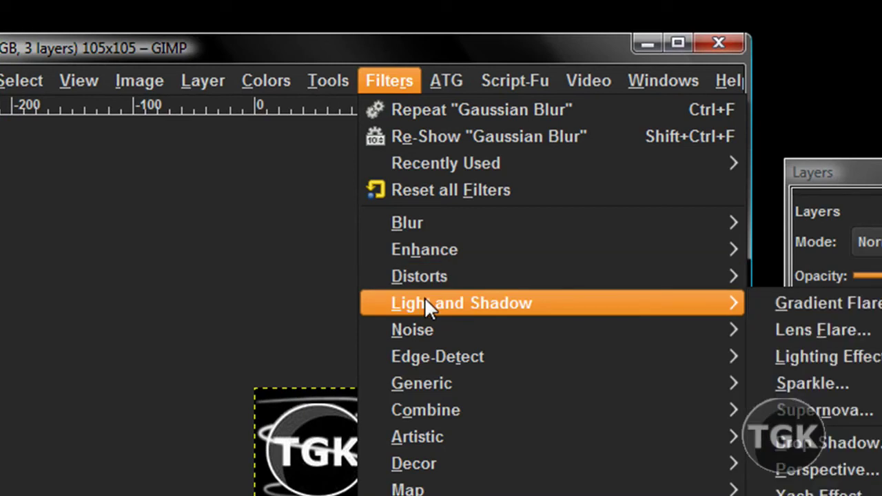
mouse_move(411, 330)
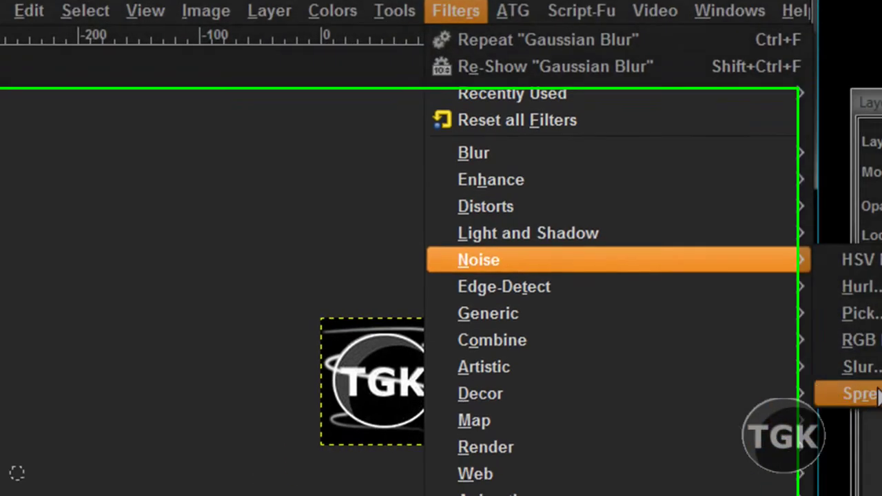
left_click(810, 464)
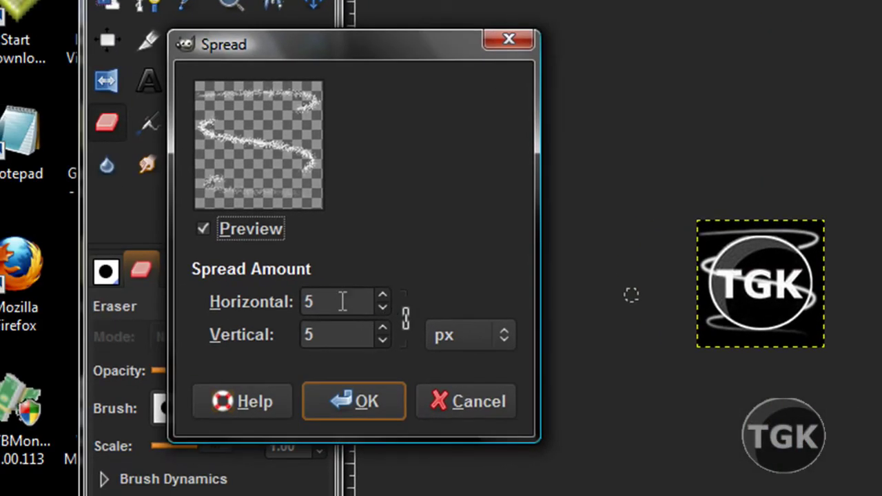
left_click(381, 309)
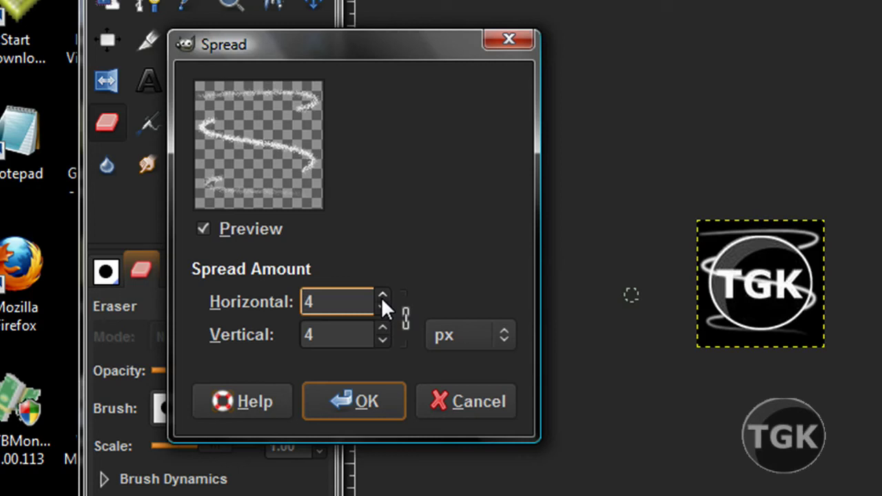
left_click(381, 297)
left_click(339, 400)
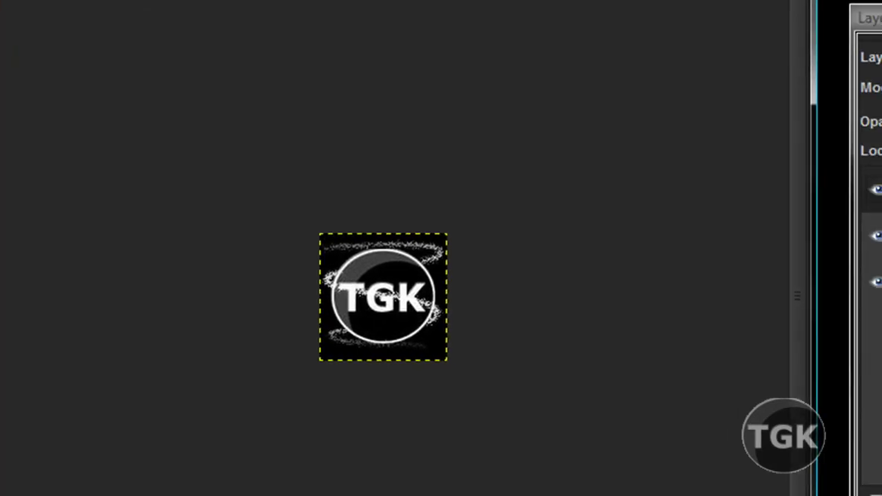
Undo the spread and reapply Spread noise to the top layer, New Layer#2
key("ctrl+z")
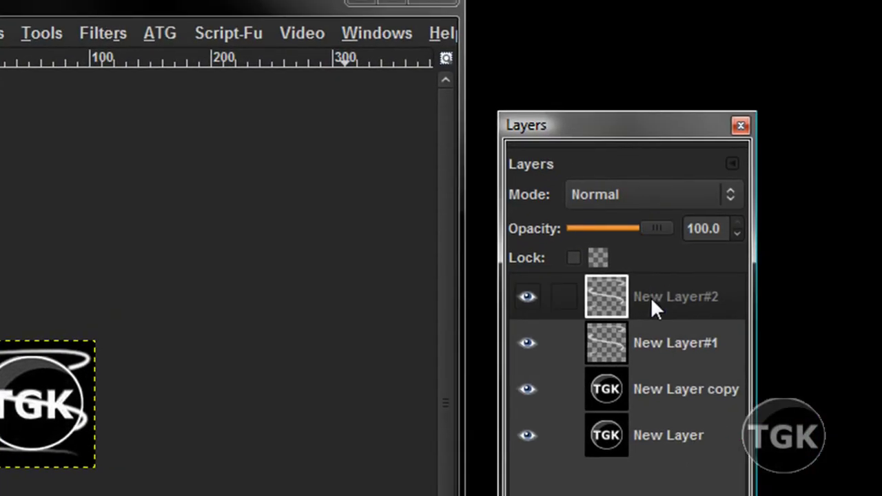
left_click(652, 298)
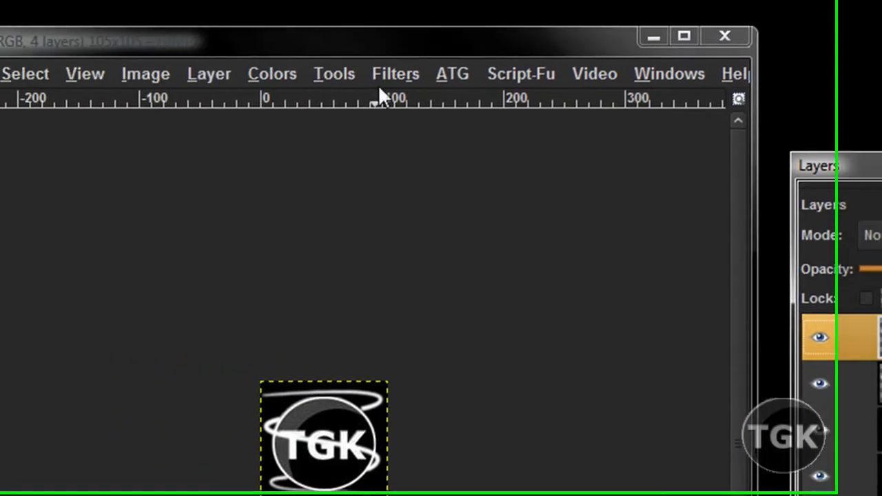
left_click(444, 81)
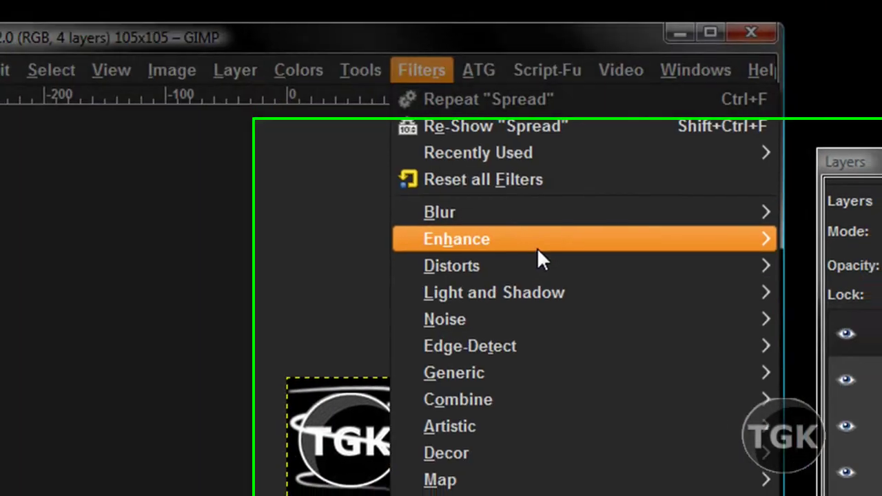
mouse_move(328, 199)
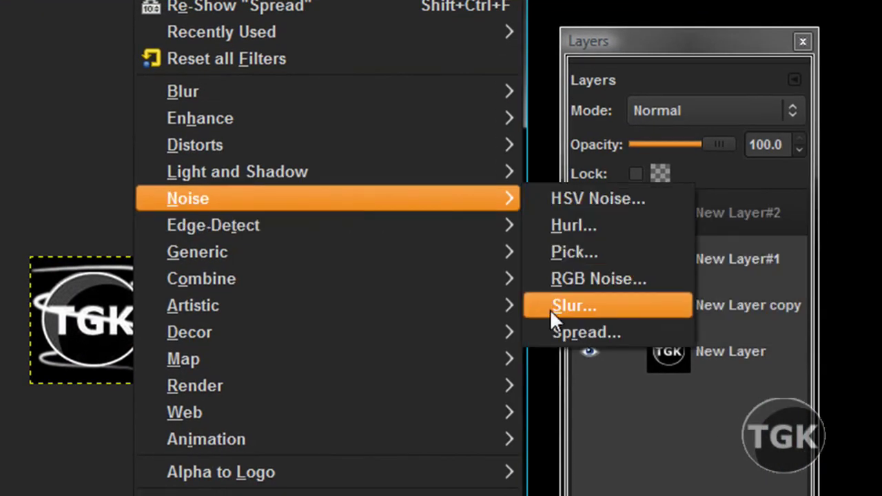
left_click(554, 332)
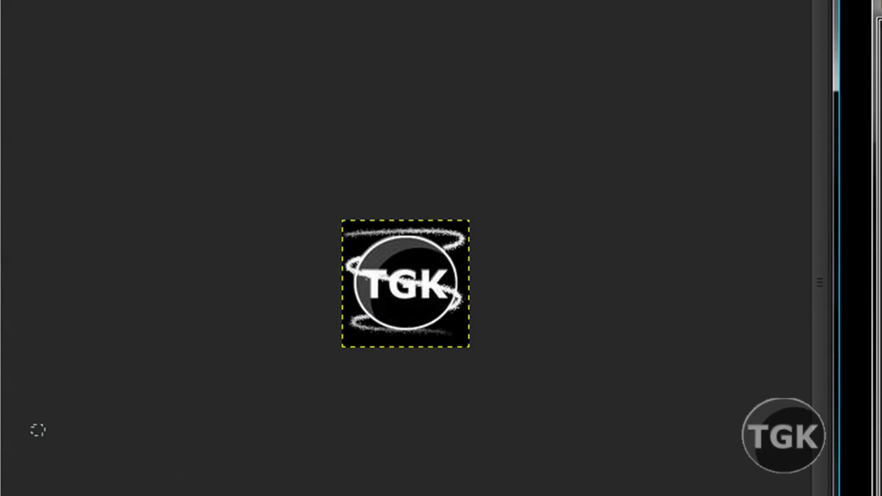
left_click(177, 467)
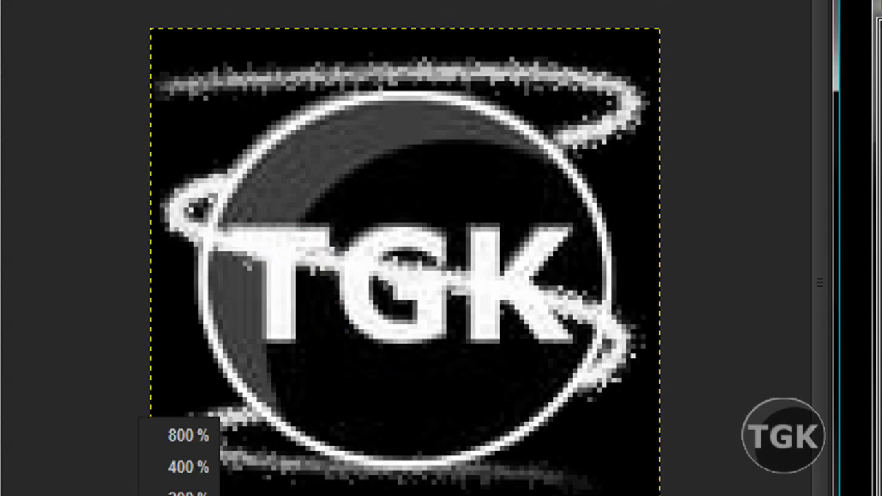
left_click(188, 493)
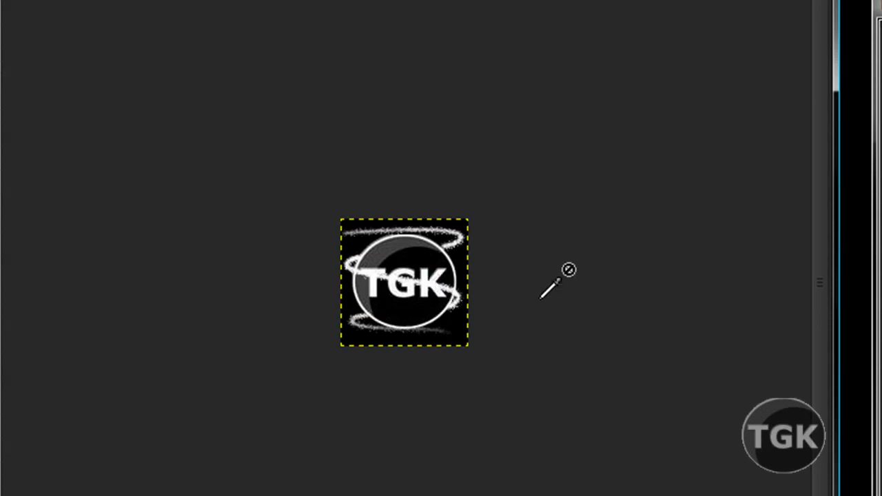
Undo the earlier effects so the swirl returns to crisp, thin white lines
key("ctrl+z")
key("ctrl+z")
key("ctrl+z")
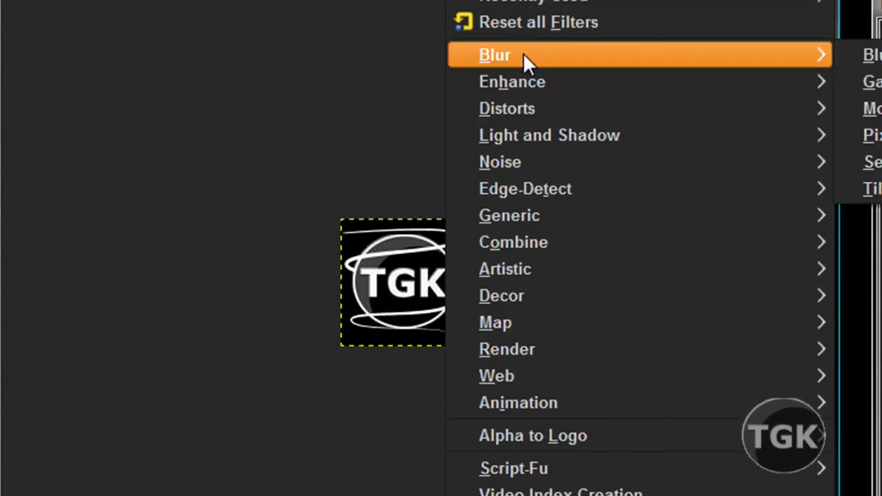
Soften the swirl into a glowing haze with Gaussian Blur, then bring up Noise > Slur
left_click(844, 83)
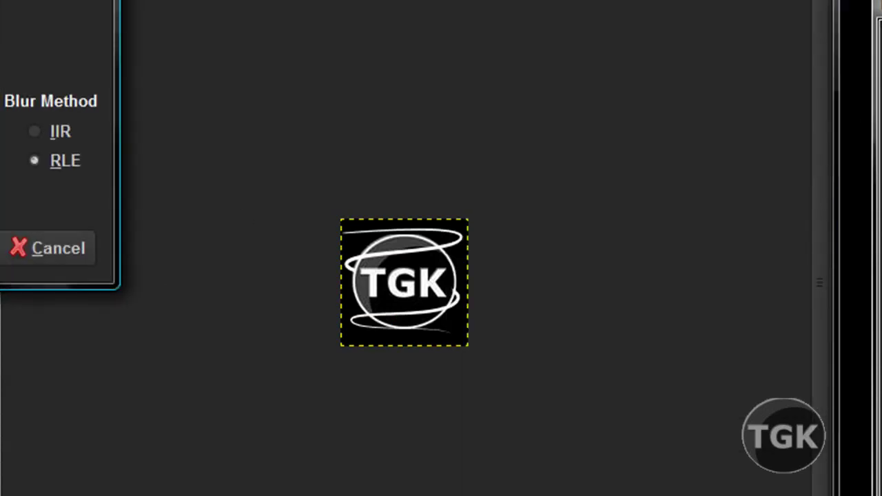
key("Return")
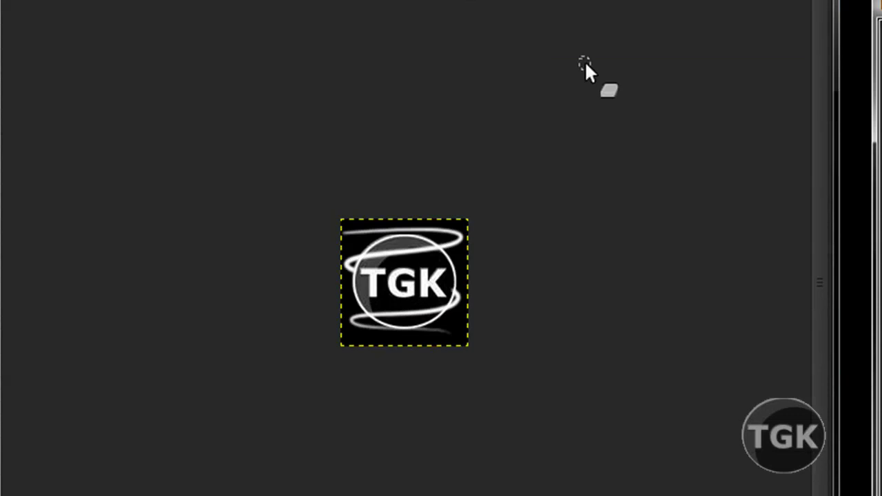
key("alt+r")
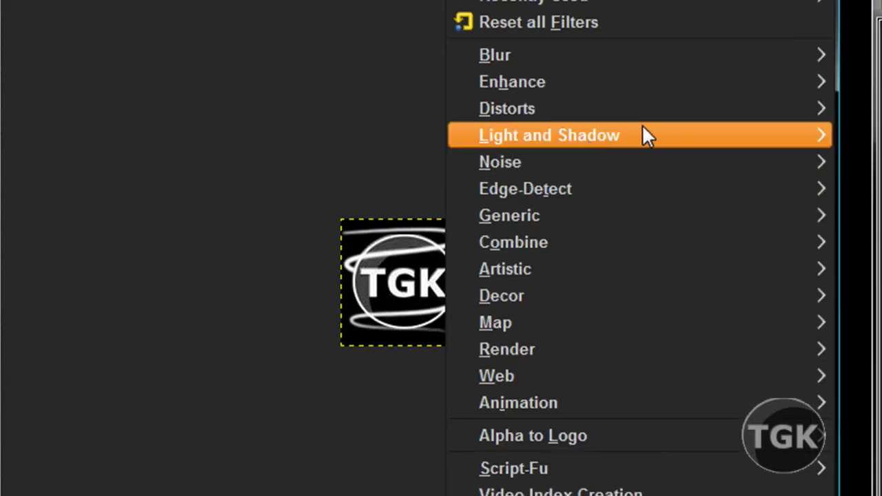
left_click(871, 268)
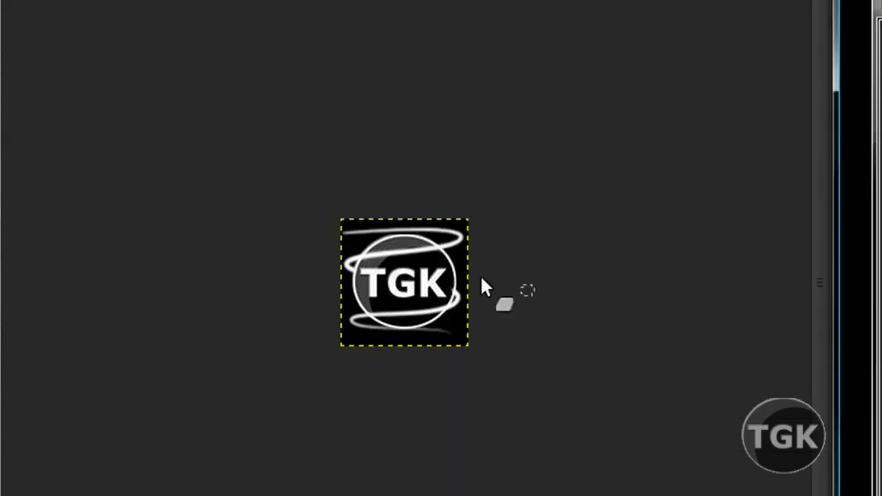